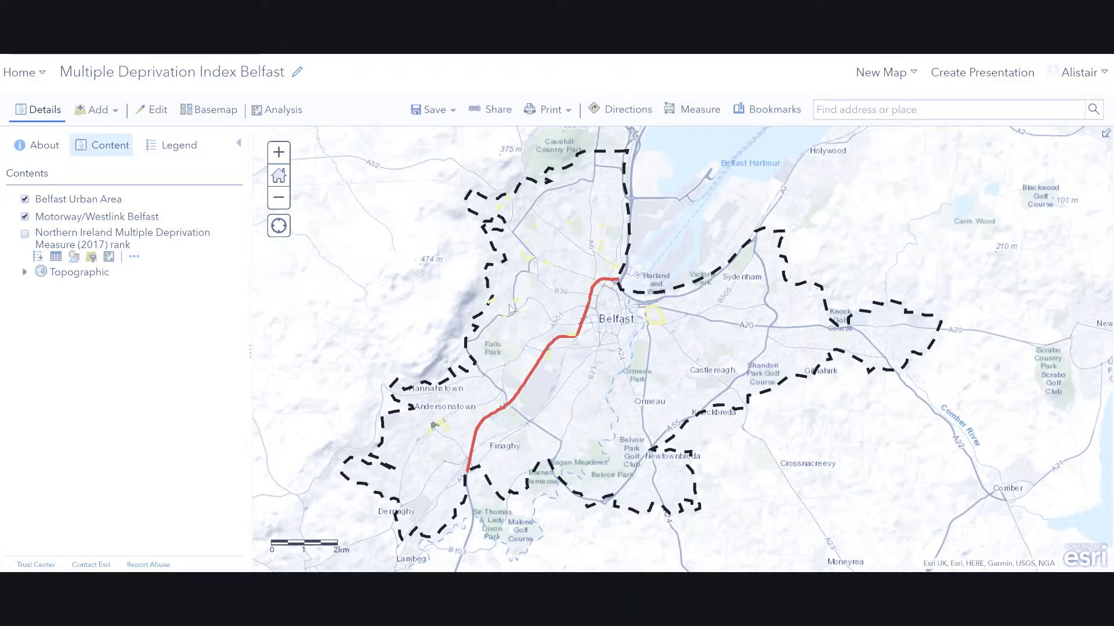
Step: Measure the distance in kilometers from Belfast city centre to the western edge of the dashed urban boundary
click(685, 115)
click(703, 174)
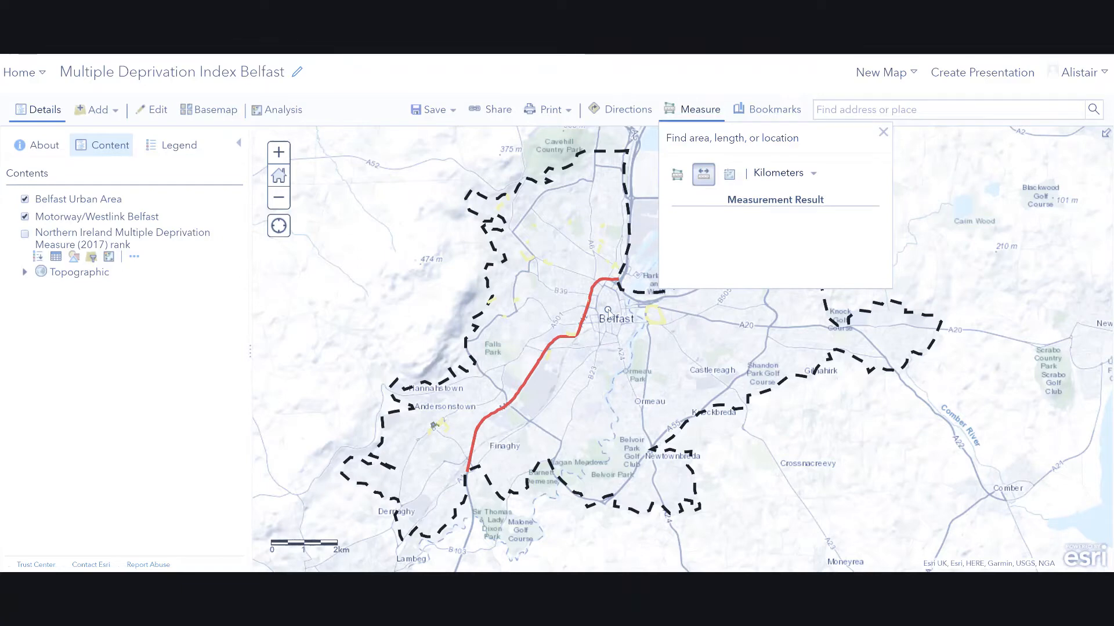
click(607, 310)
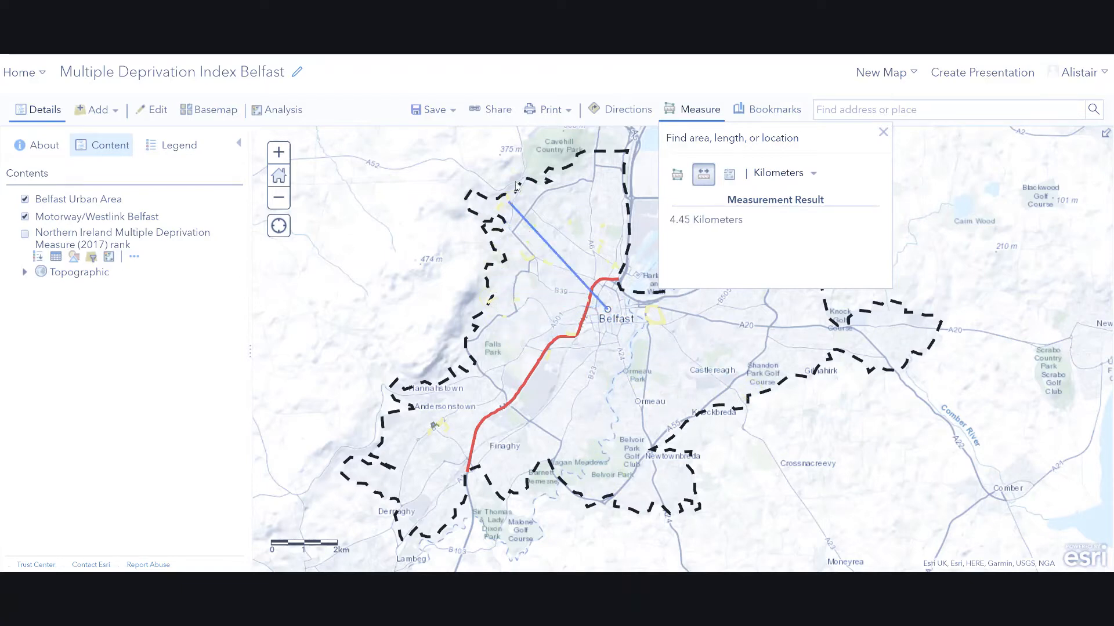
double_click(487, 300)
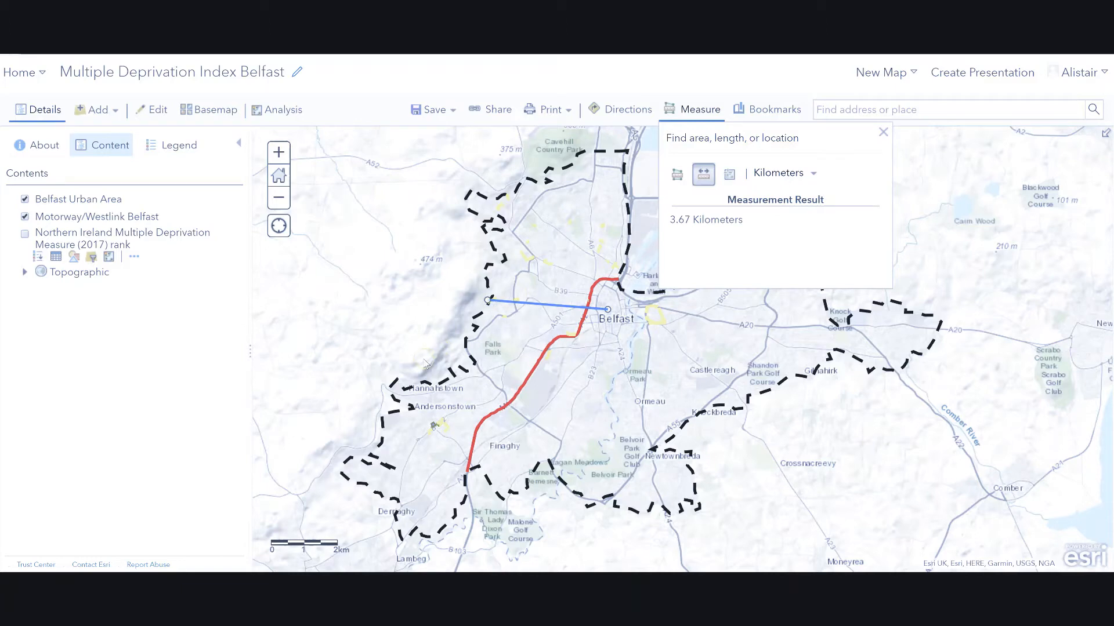
click(883, 133)
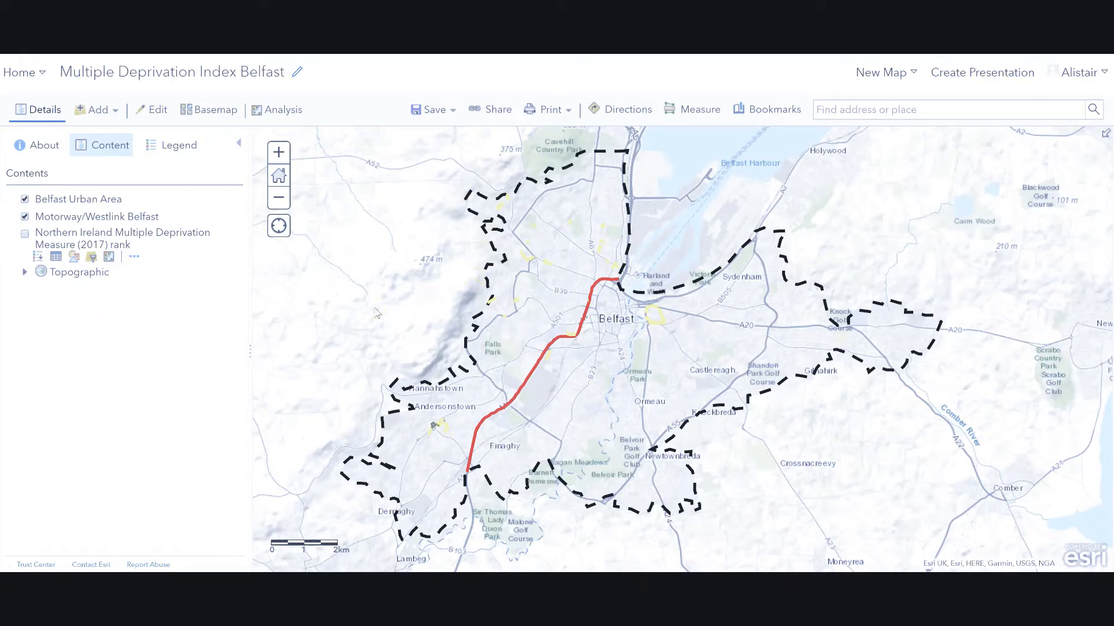
Step: Try the Imagery basemap and settle on Light Gray Canvas
click(223, 120)
click(309, 278)
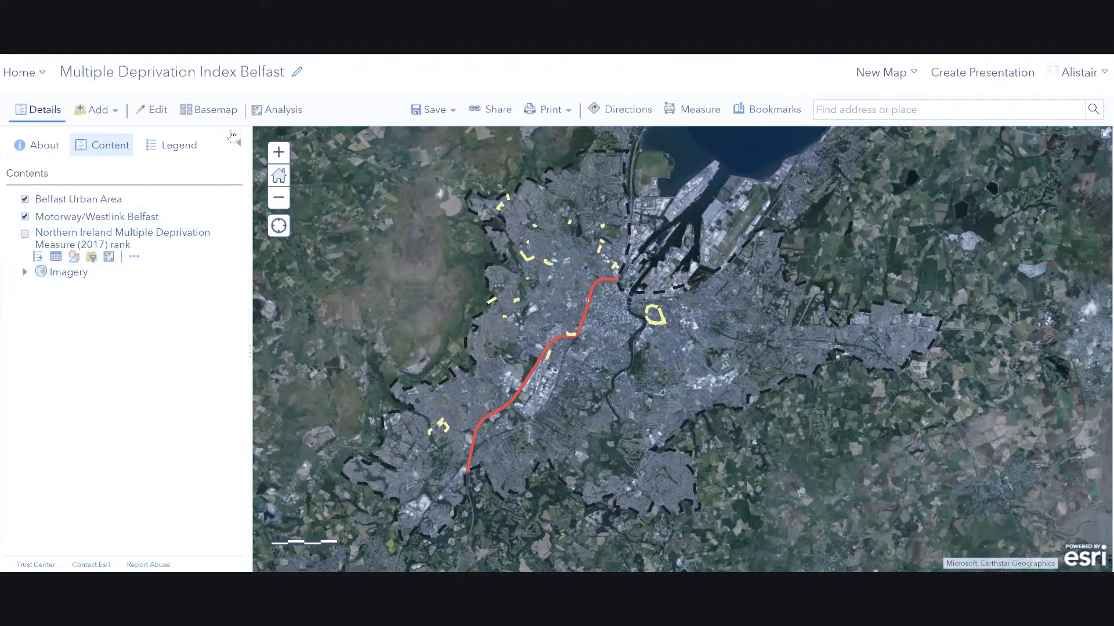
click(228, 110)
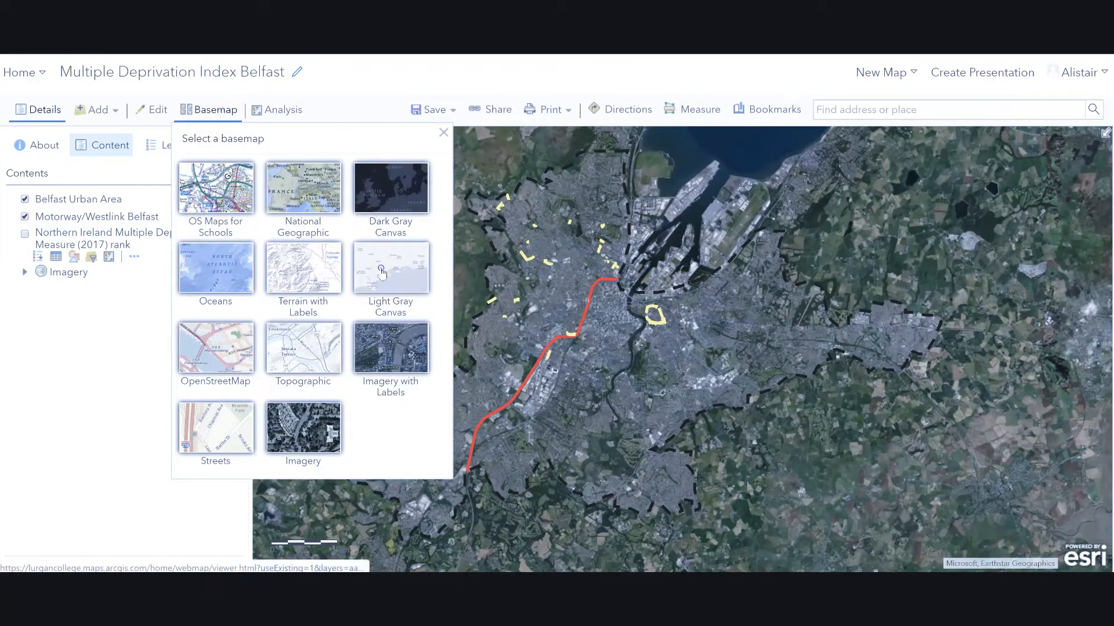
click(374, 286)
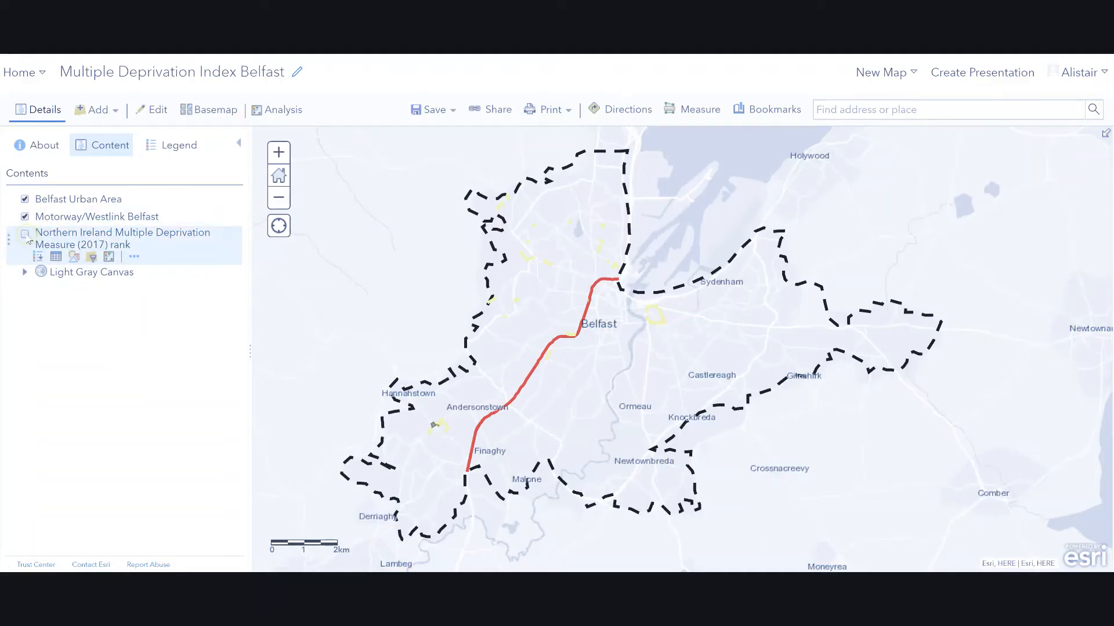
Step: Turn on the Northern Ireland Multiple Deprivation Measure (2017) rank layer and show the map legend
click(24, 235)
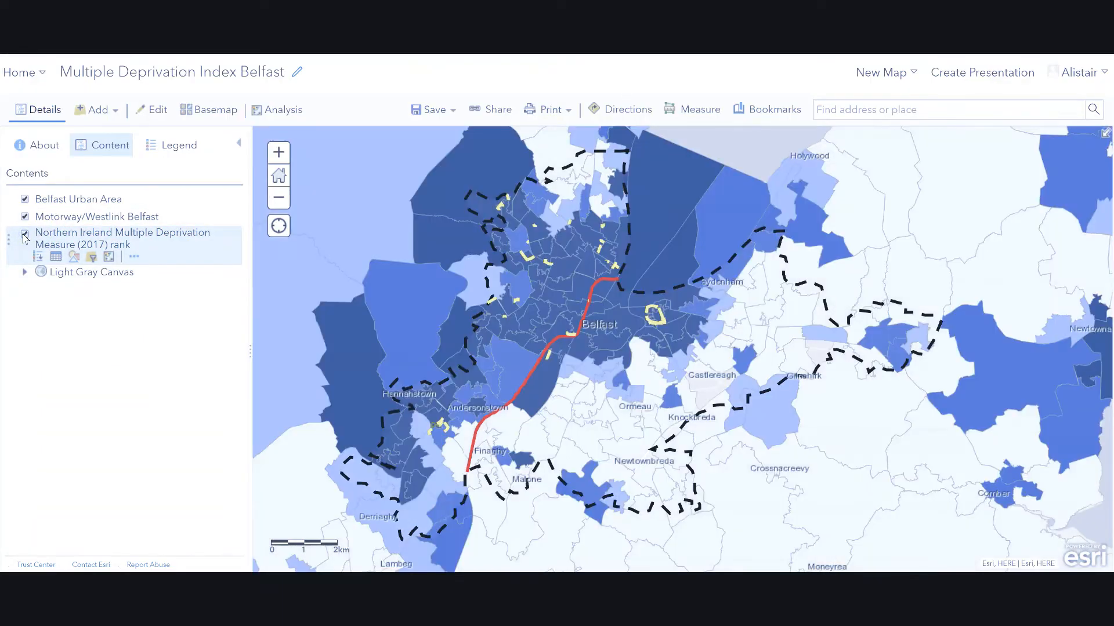
click(172, 149)
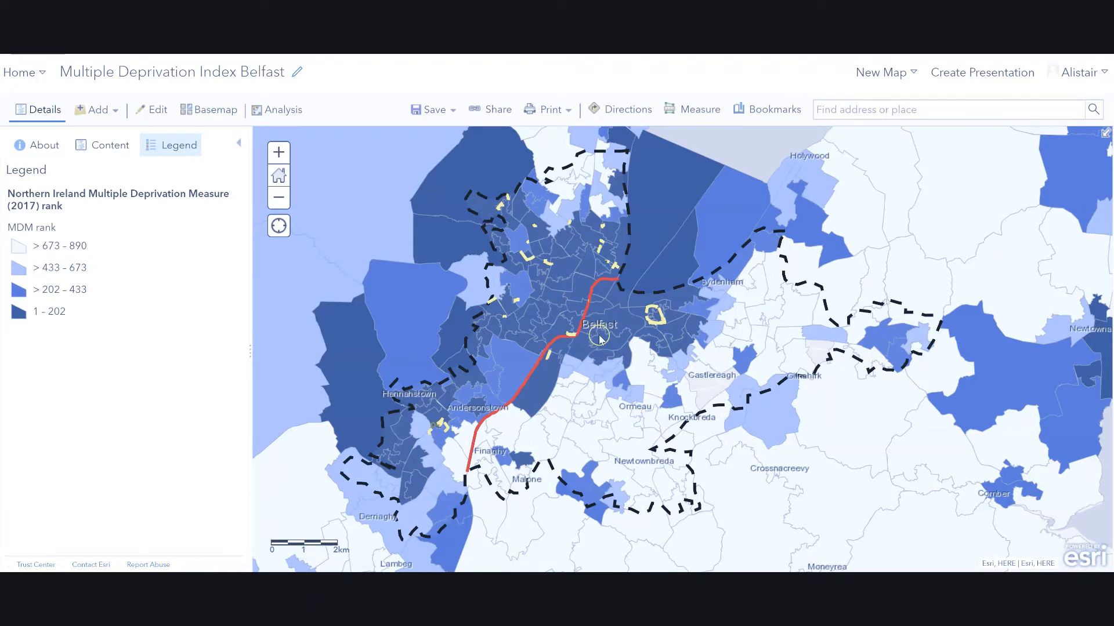
Step: Measure the distance in kilometers from the city centre eastward into the most deprived zone of inner east Belfast
click(687, 112)
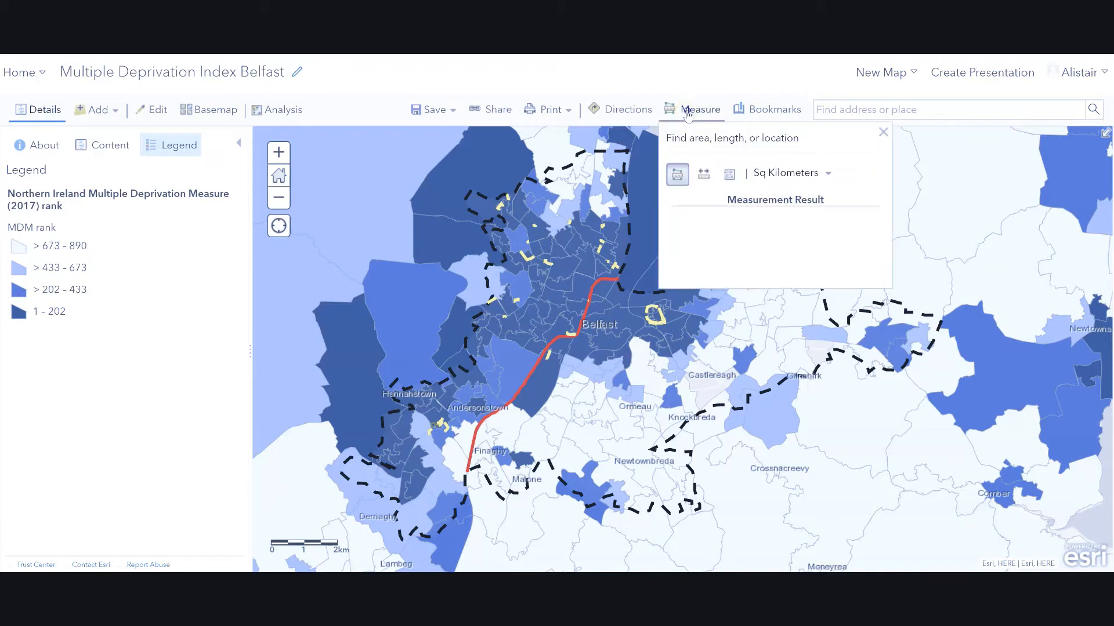
click(703, 174)
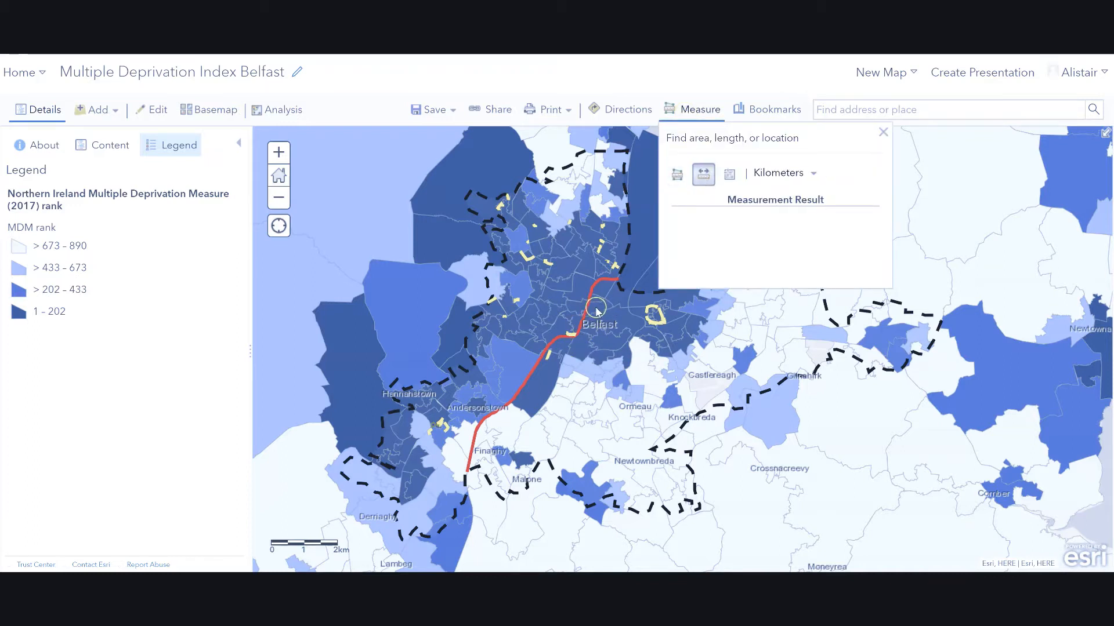
click(591, 307)
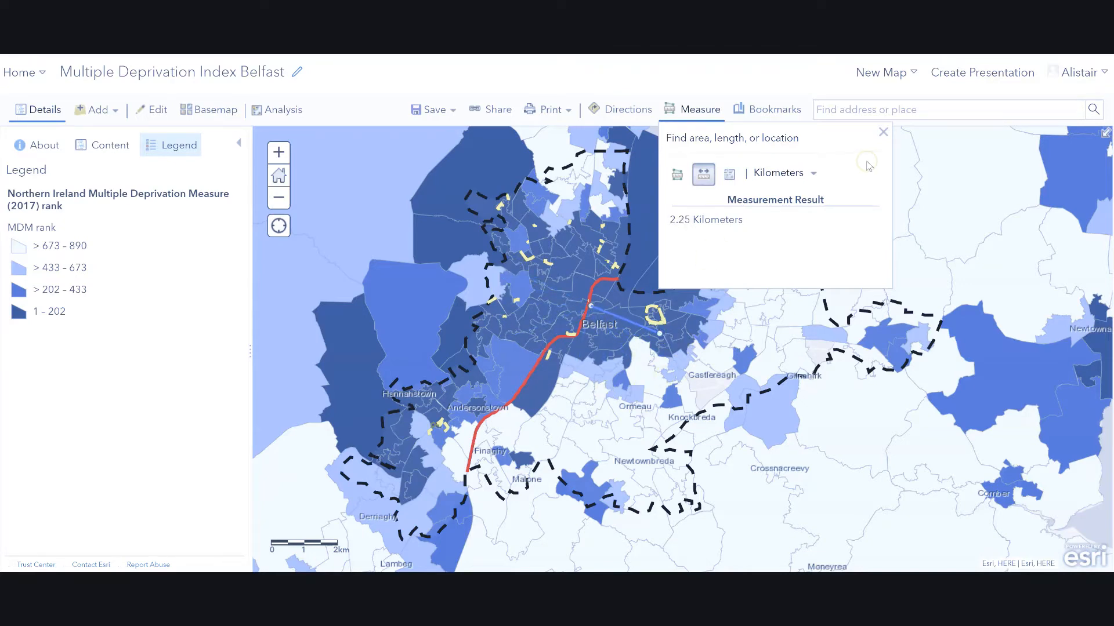
click(883, 132)
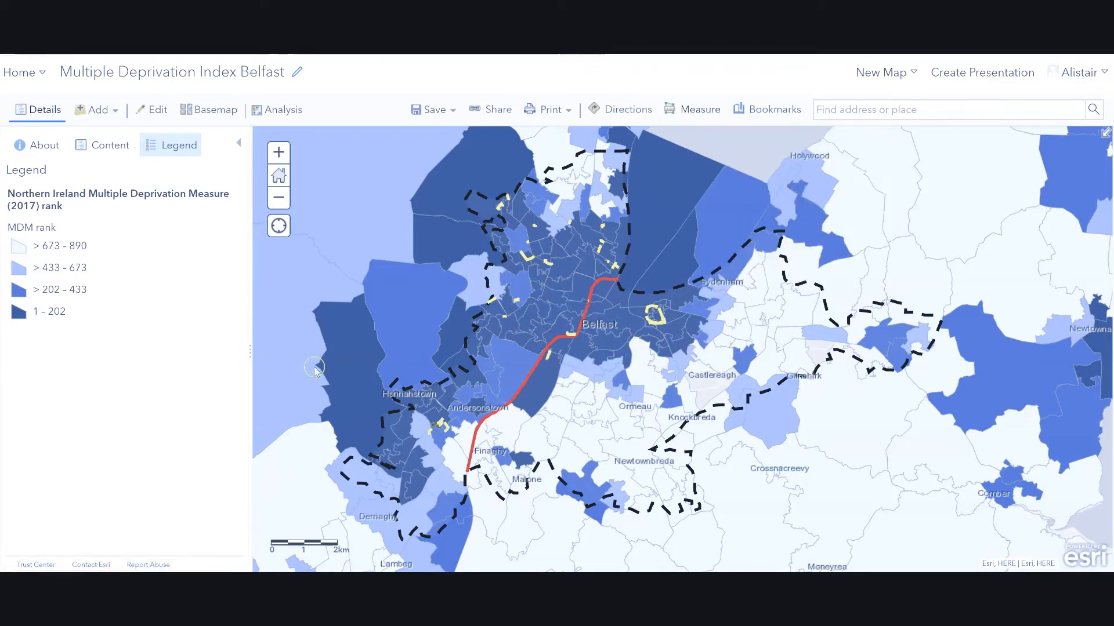
Step: Show the INCOME_RAN, EMPLOYMENT, HEALTH_RAN, EDUCATION_ and CRIME_RANK columns in the deprivation layer's attribute table, review it and close it
click(106, 149)
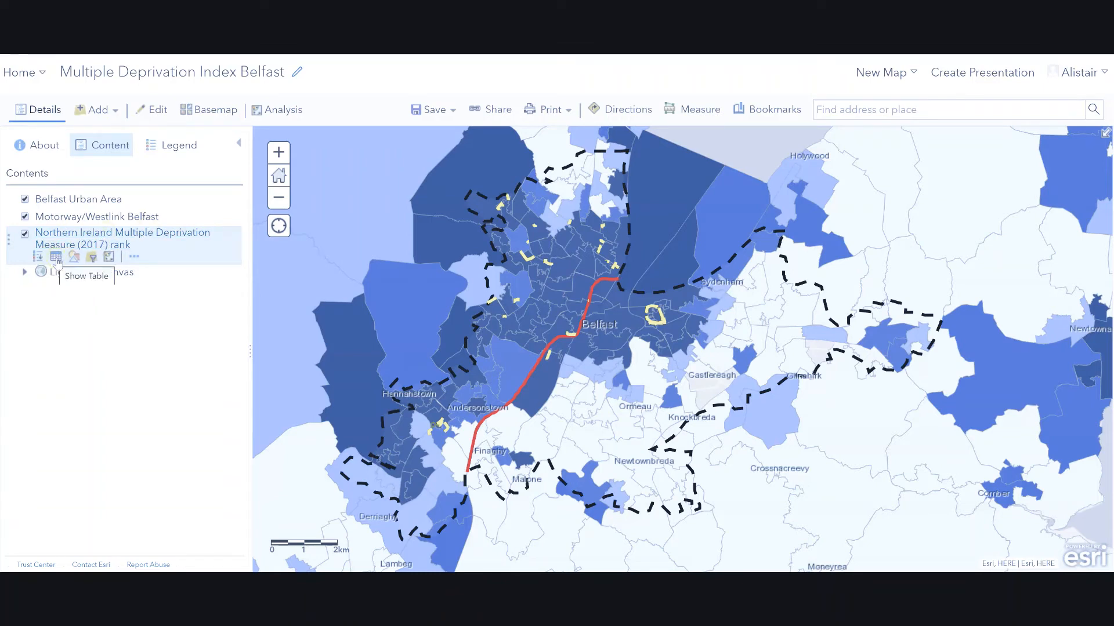
click(57, 257)
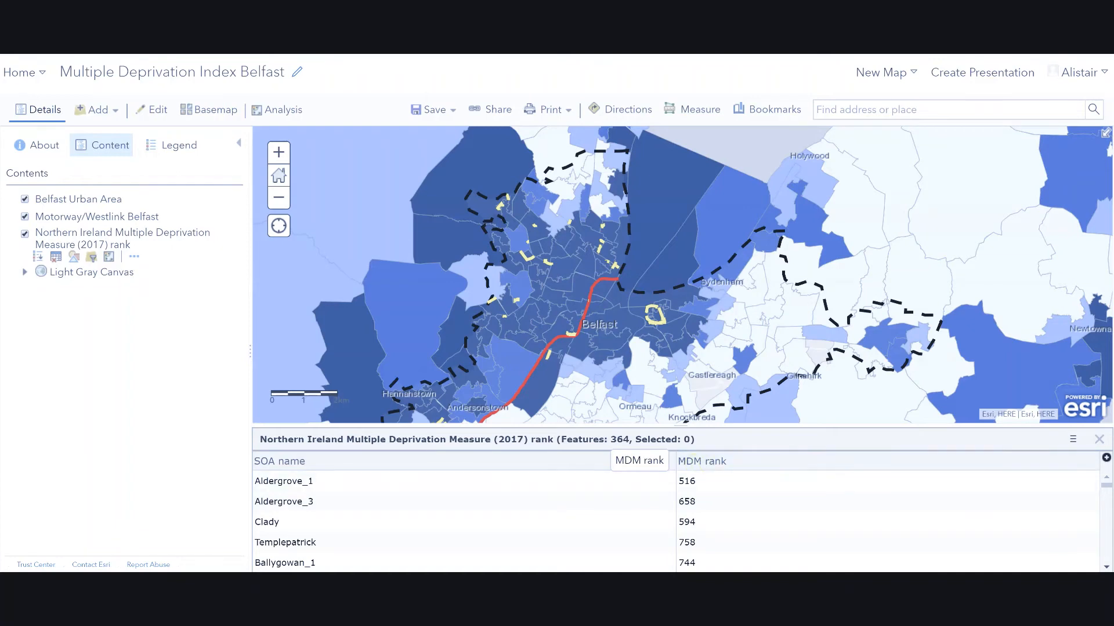
click(1106, 458)
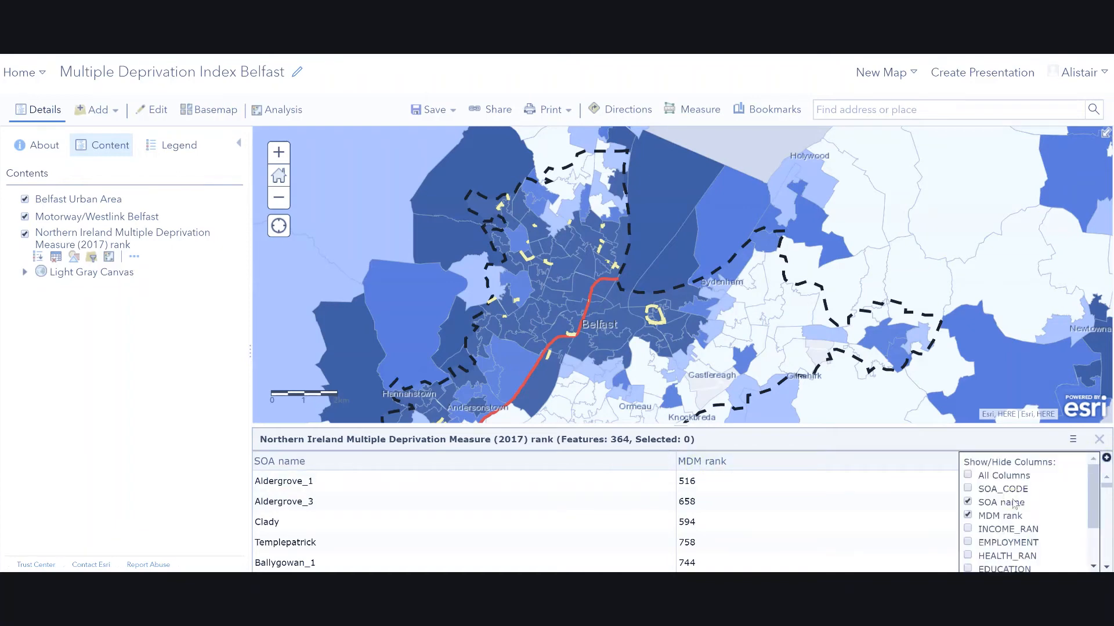
click(968, 529)
click(967, 543)
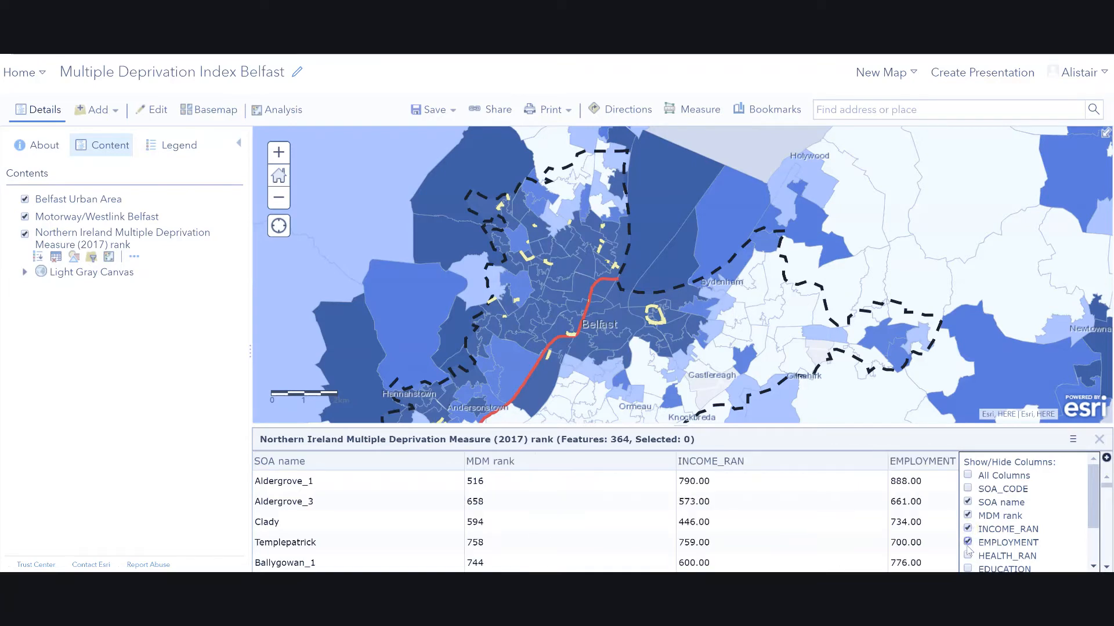
click(967, 557)
scroll(967, 559, down, 2)
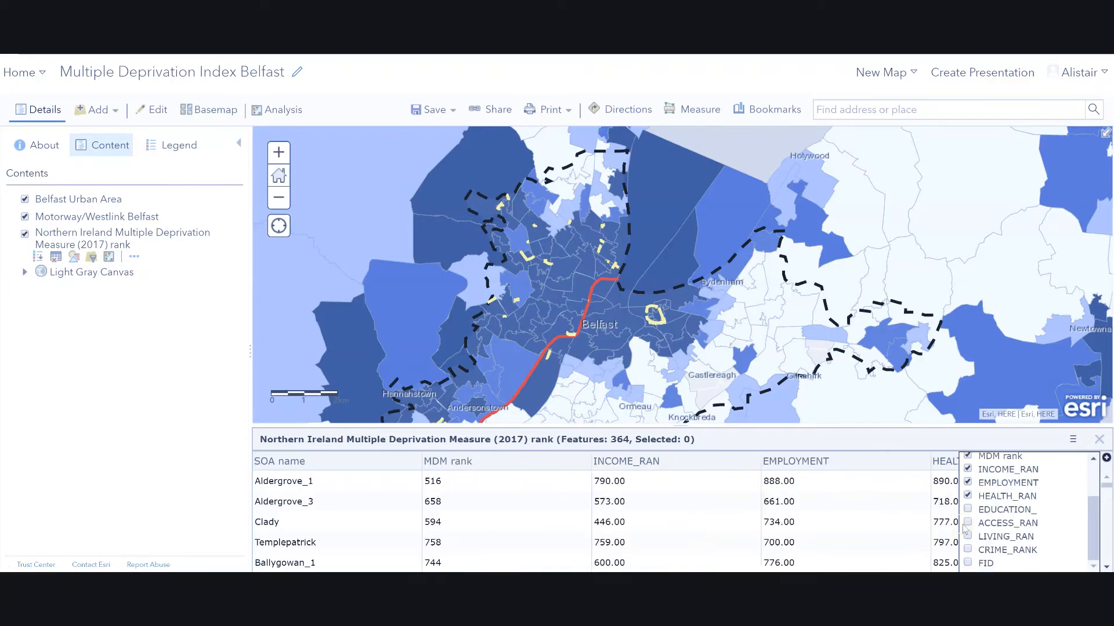
click(967, 509)
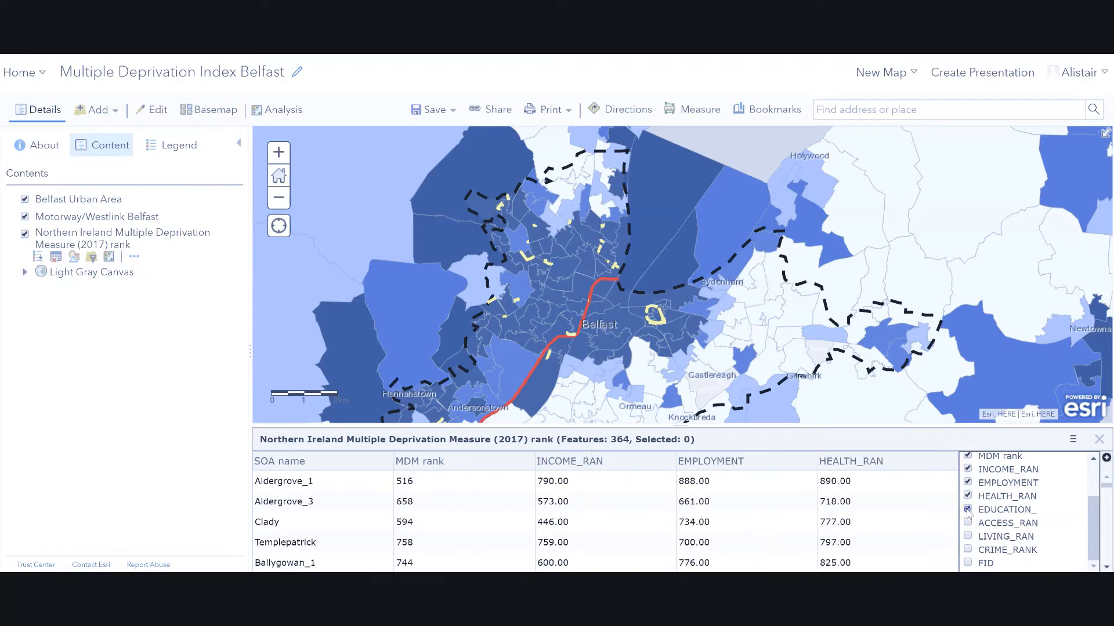
click(968, 548)
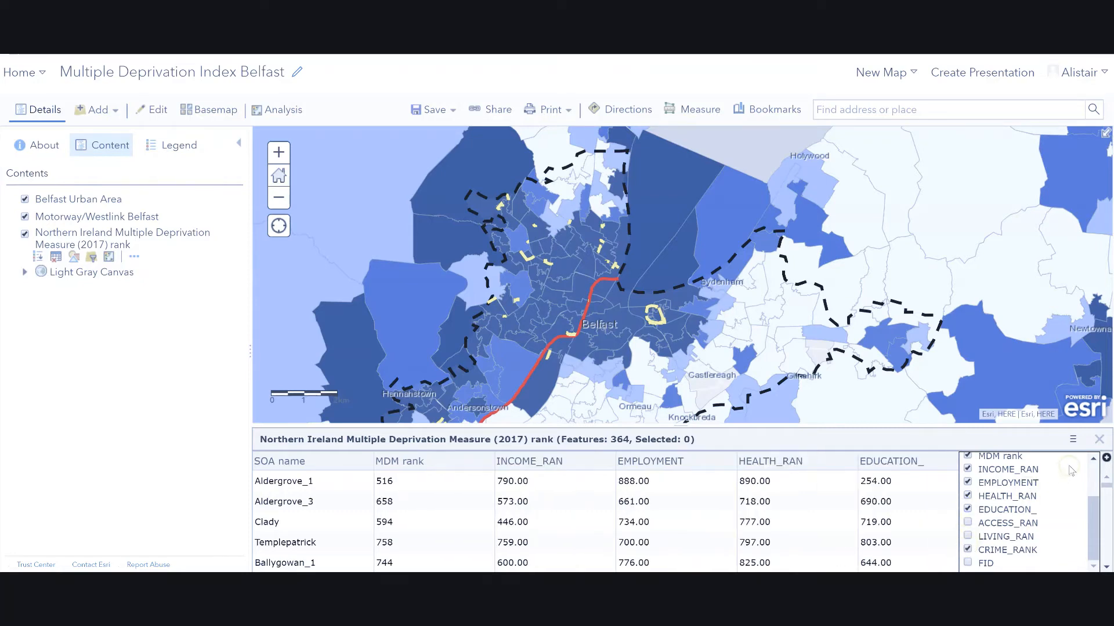
click(1106, 458)
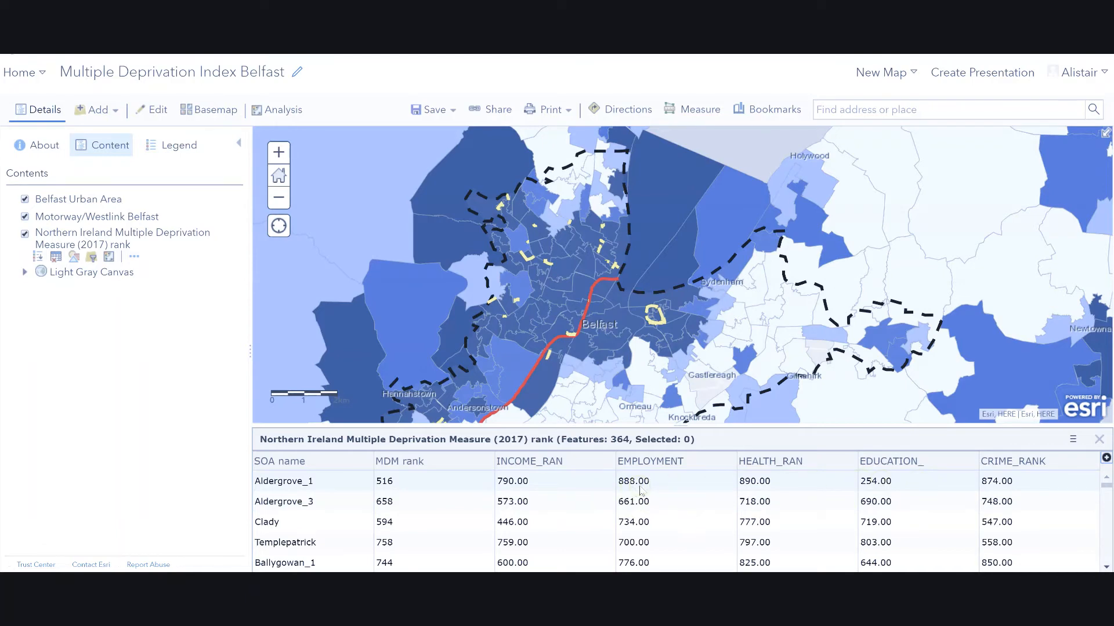
click(1099, 440)
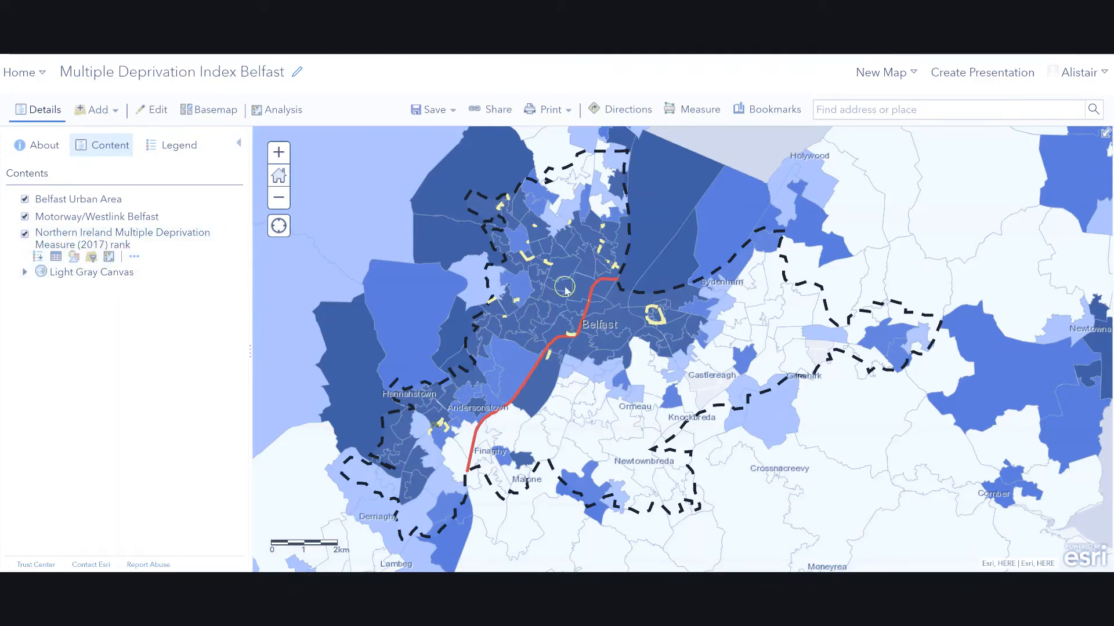
Step: Restyle the deprivation layer by adding INCOME_RAN as a second attribute to MDM rank, using the Color and Size drawing style
click(73, 258)
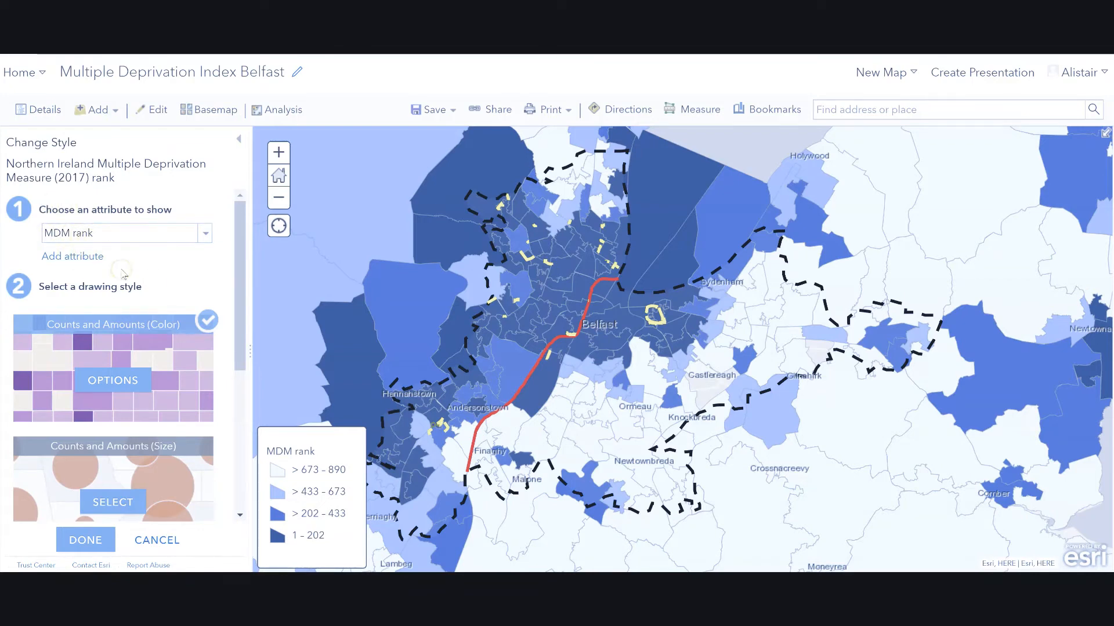
click(77, 259)
click(91, 263)
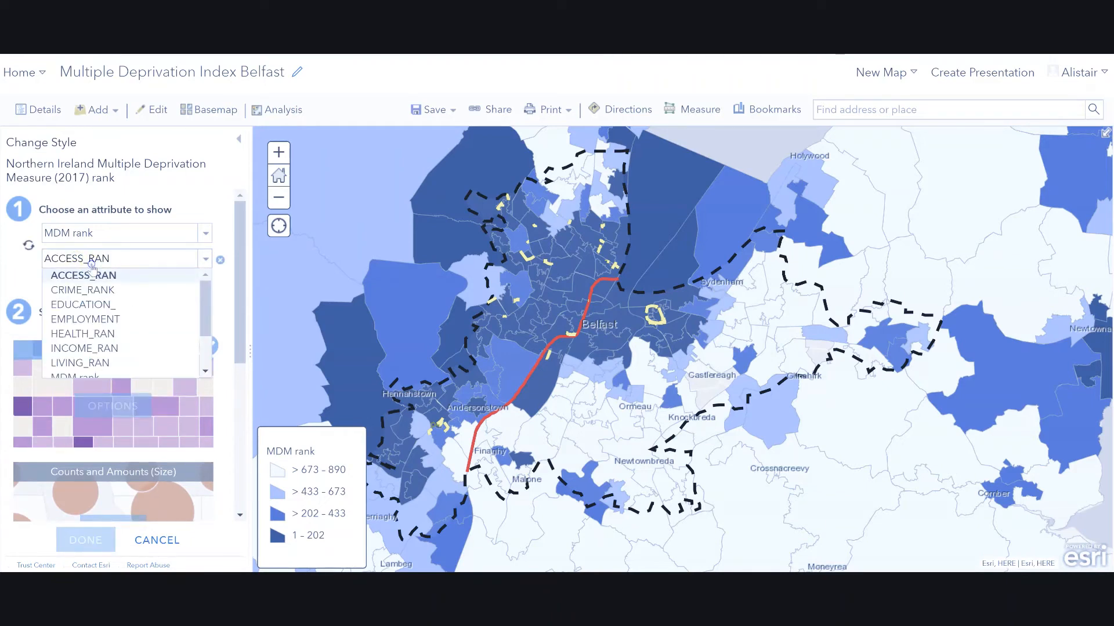
click(81, 348)
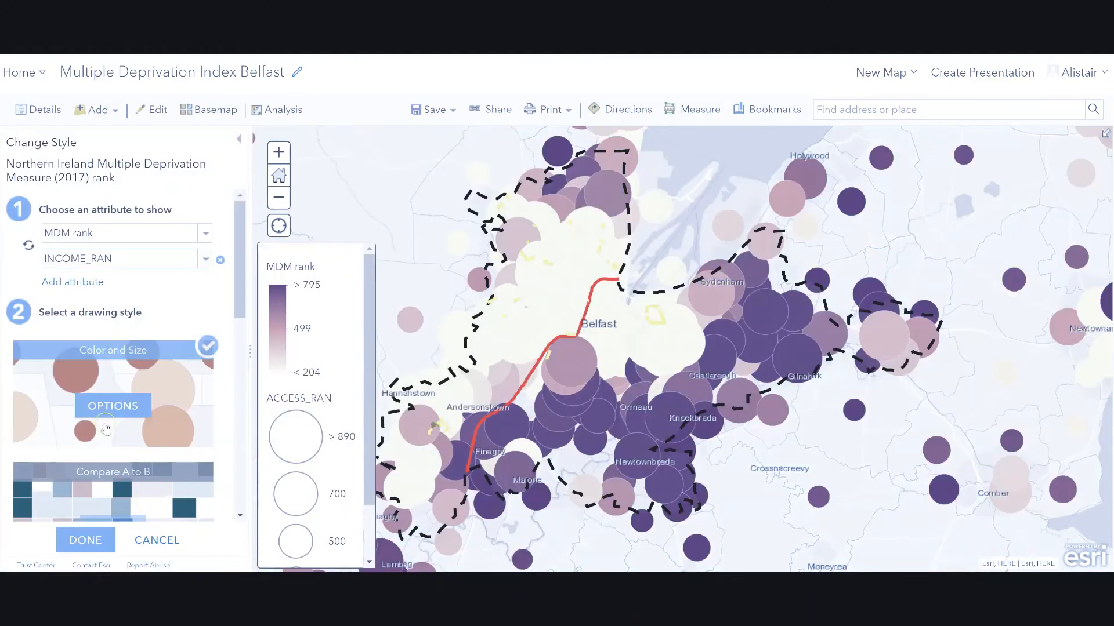
click(83, 380)
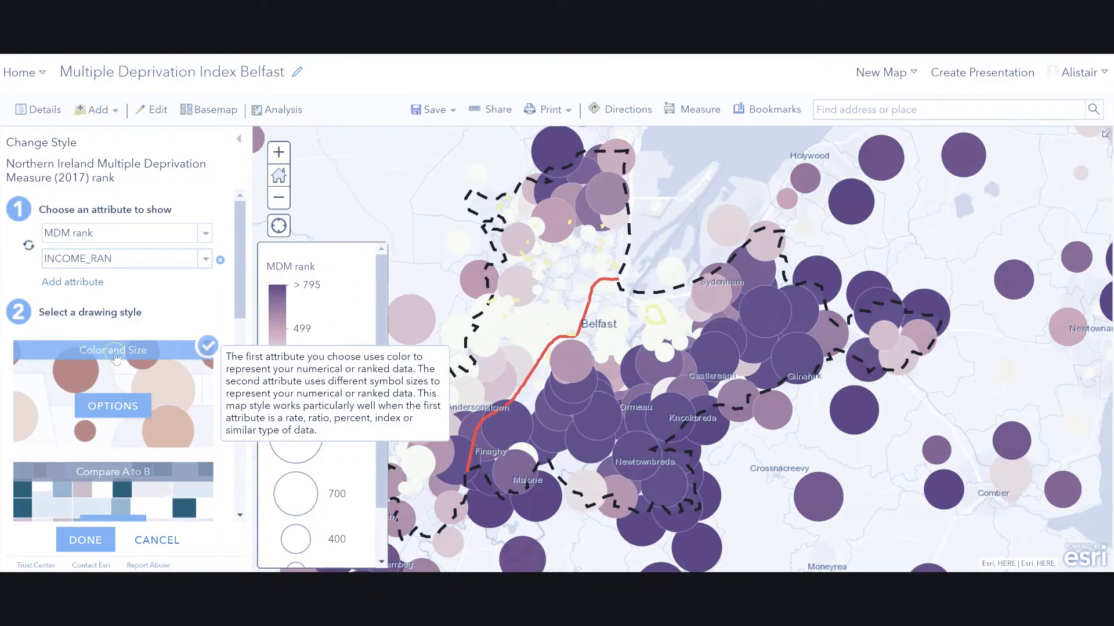
click(174, 295)
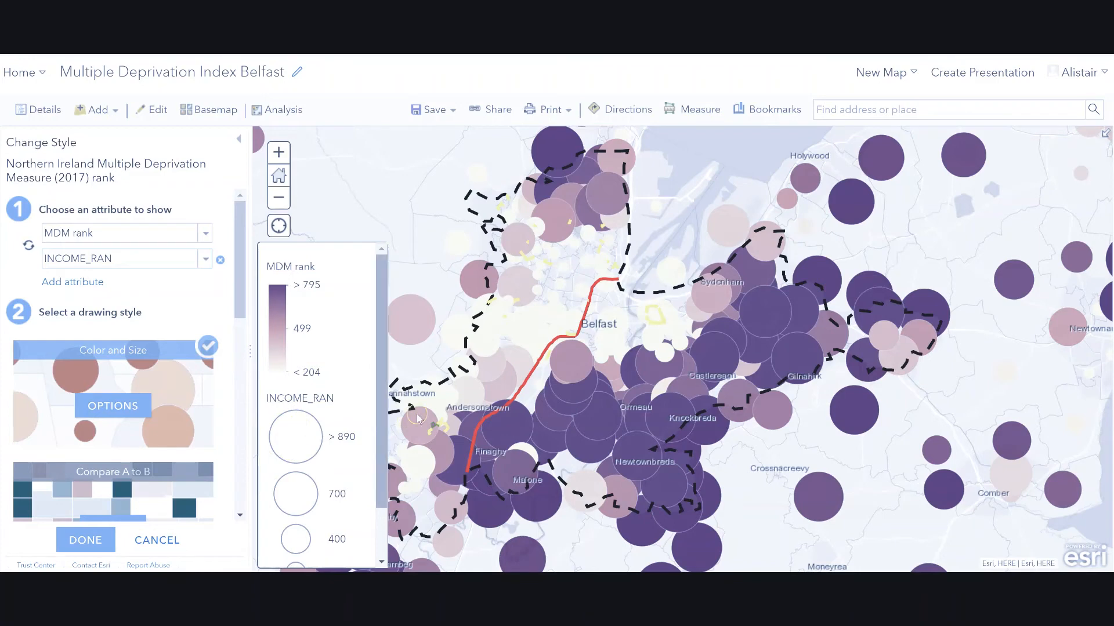
Step: Measure the distance in kilometers from central Belfast north to the first large income-rank circles
drag(607, 307, 660, 293)
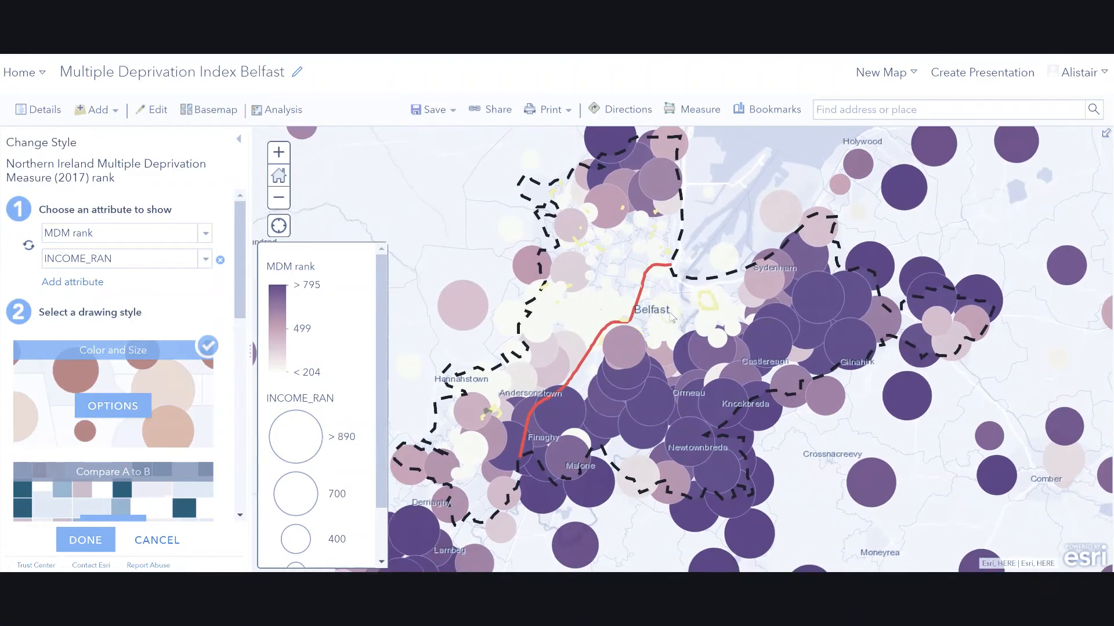
click(697, 109)
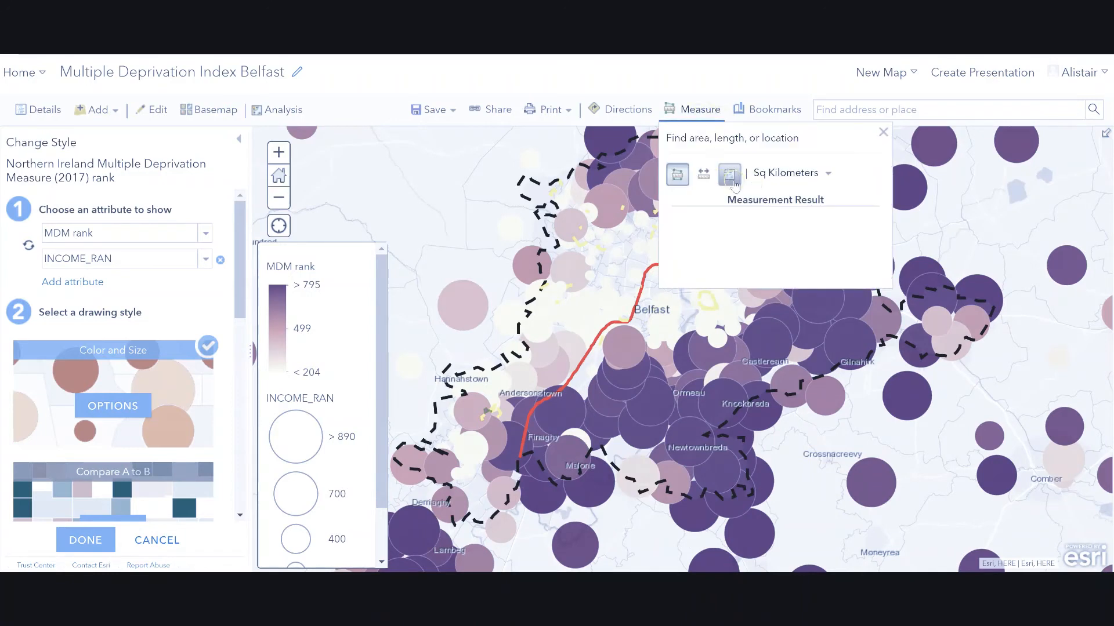
click(707, 175)
drag(650, 293, 604, 337)
click(619, 321)
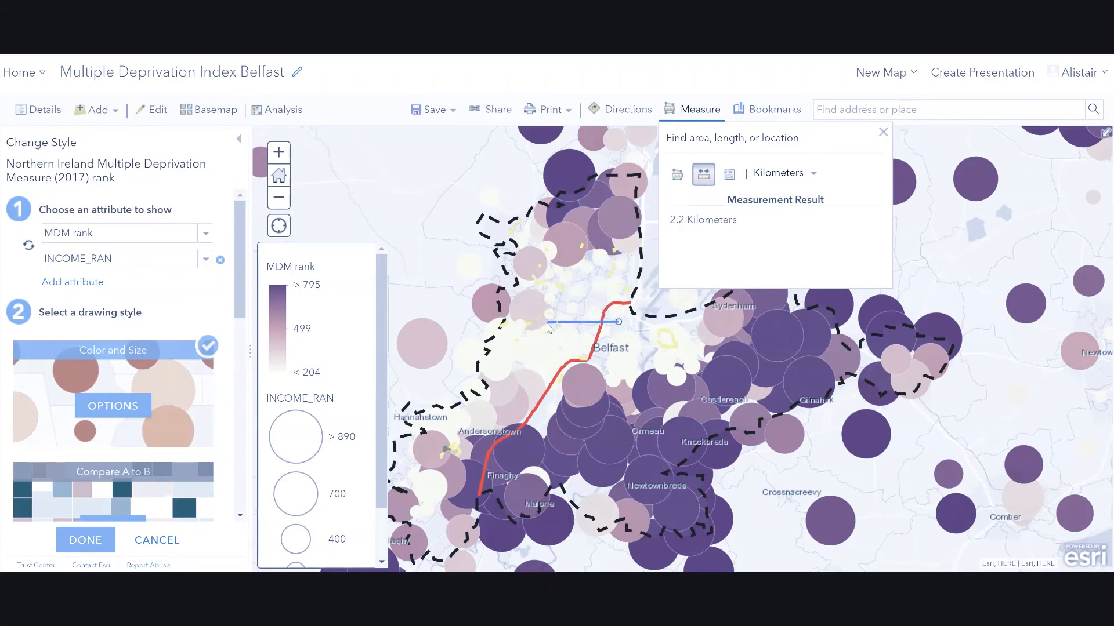
click(610, 249)
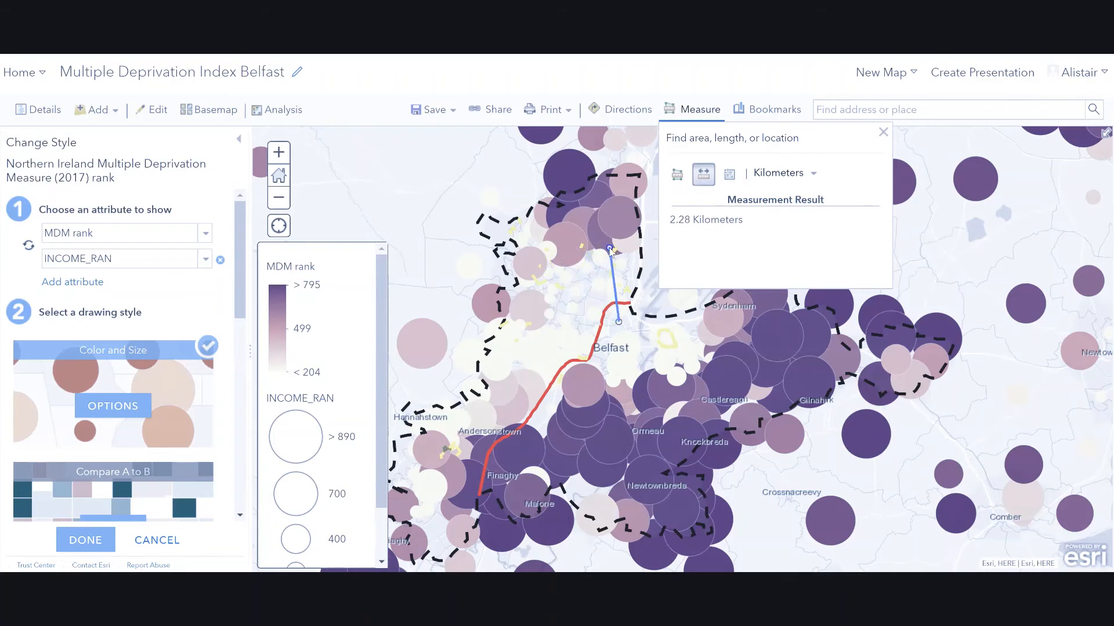
click(612, 266)
click(882, 133)
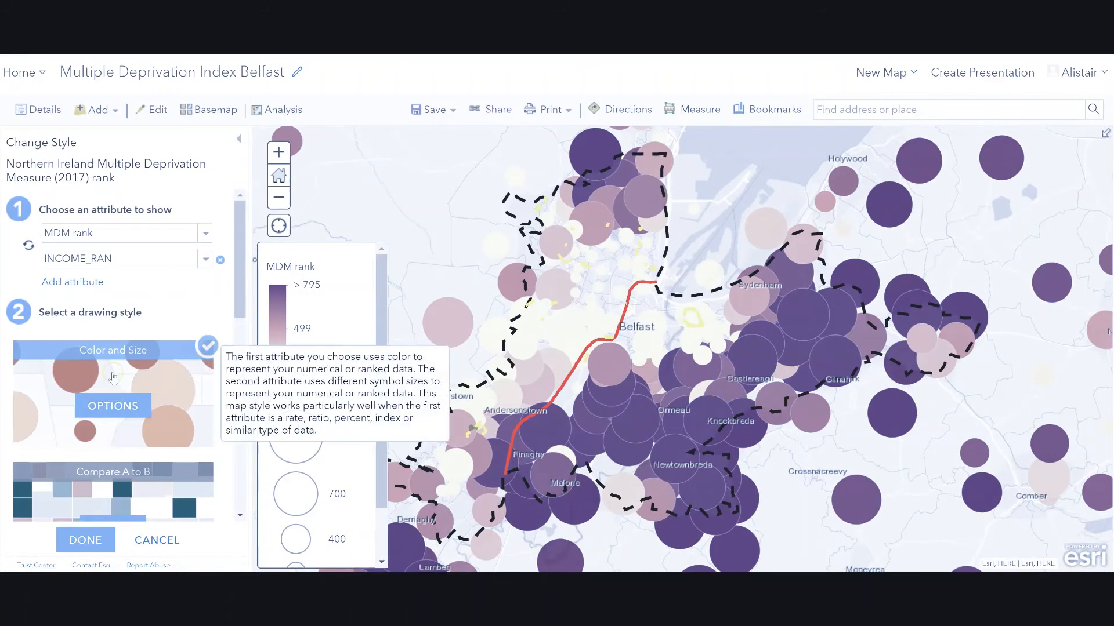
Step: Apply the Relationship drawing style to compare MDM rank with INCOME_RAN
scroll(113, 378, down, 2)
scroll(114, 378, down, 10)
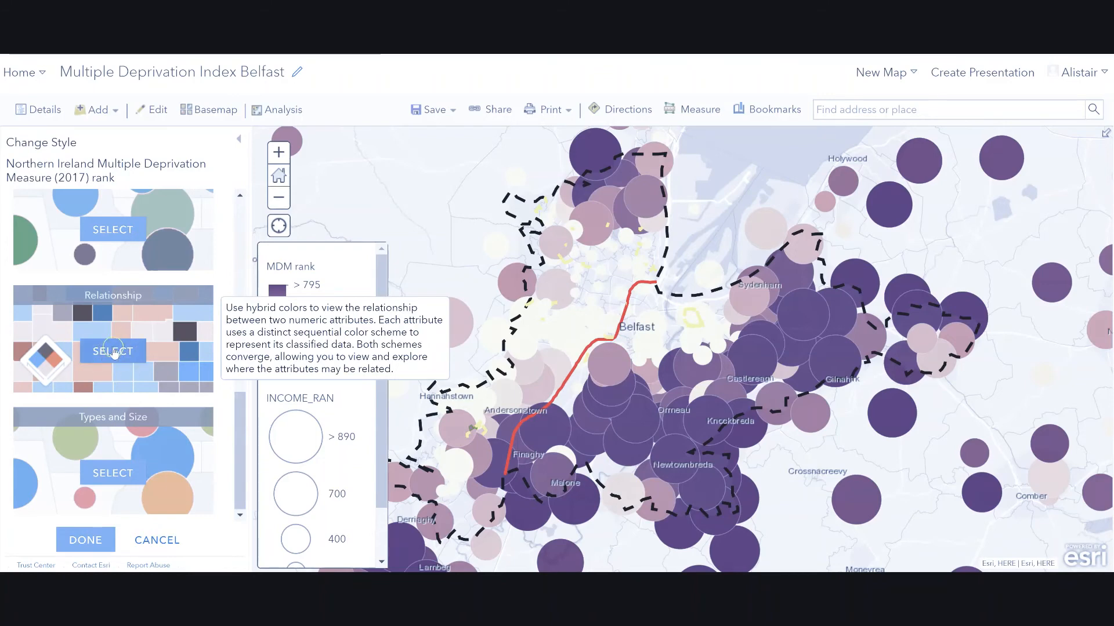
click(114, 352)
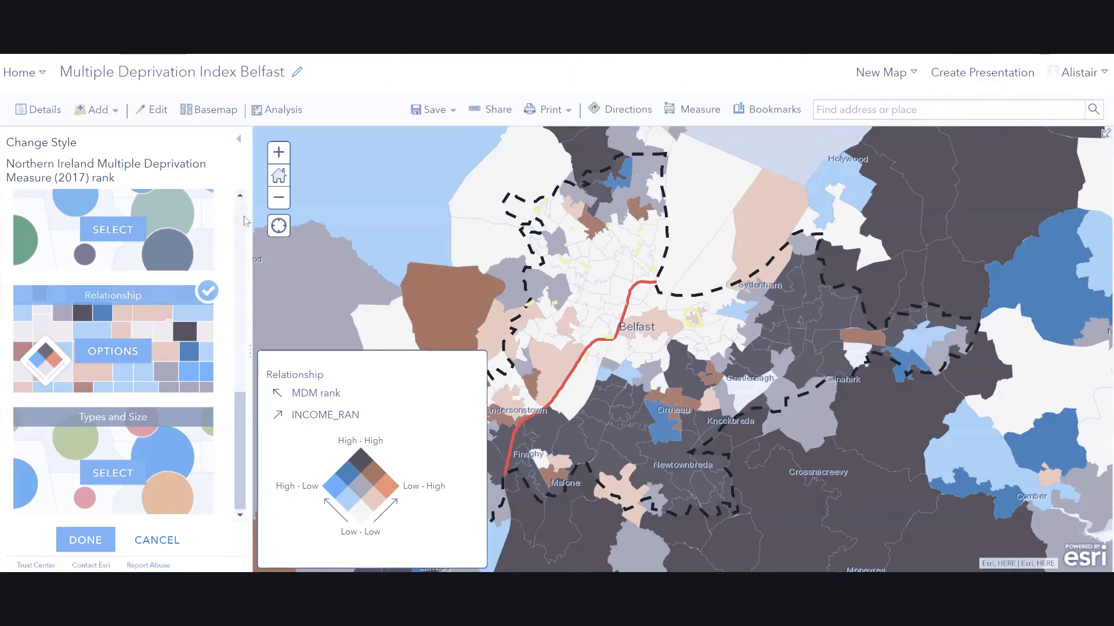
Step: Inspect the pop-up details of the light blue areas Island_2 and Botanic_1 on the relationship map
drag(621, 395, 650, 399)
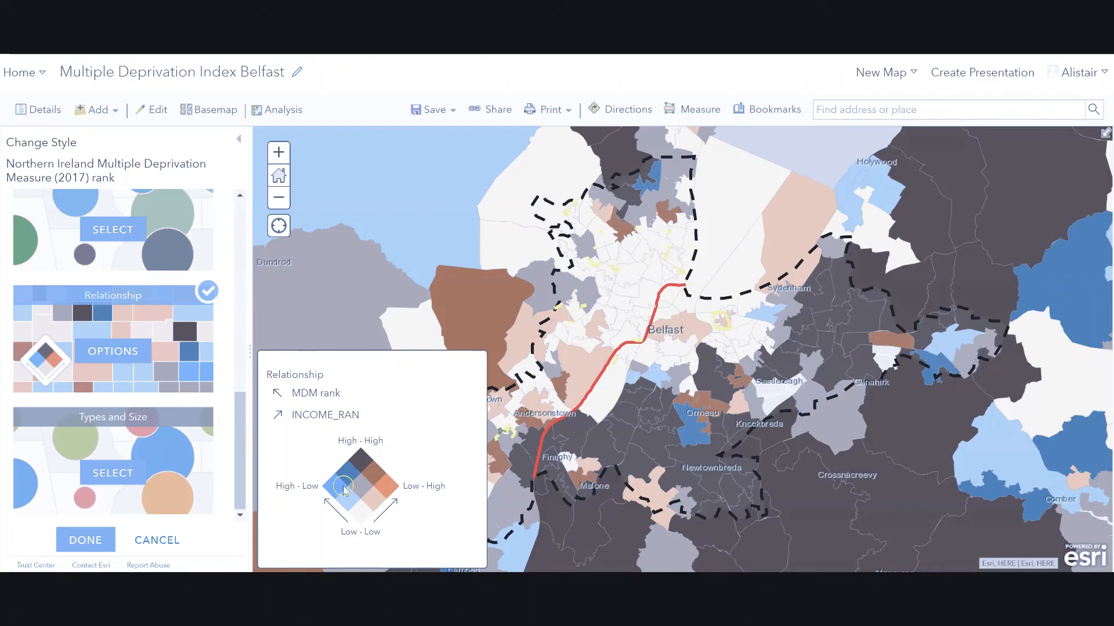
click(761, 317)
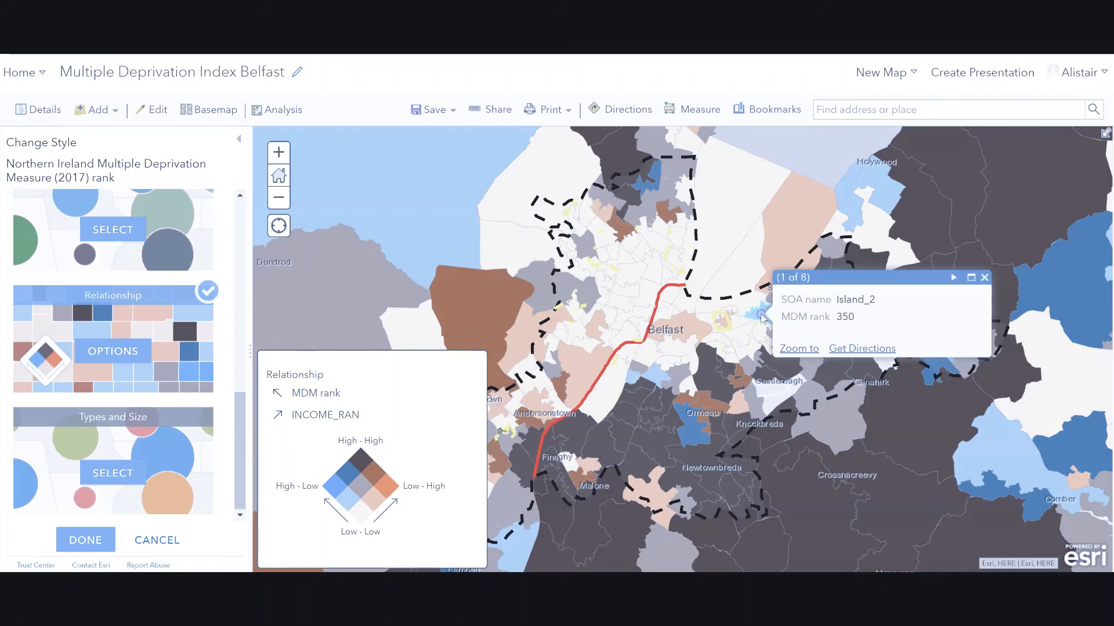
click(984, 278)
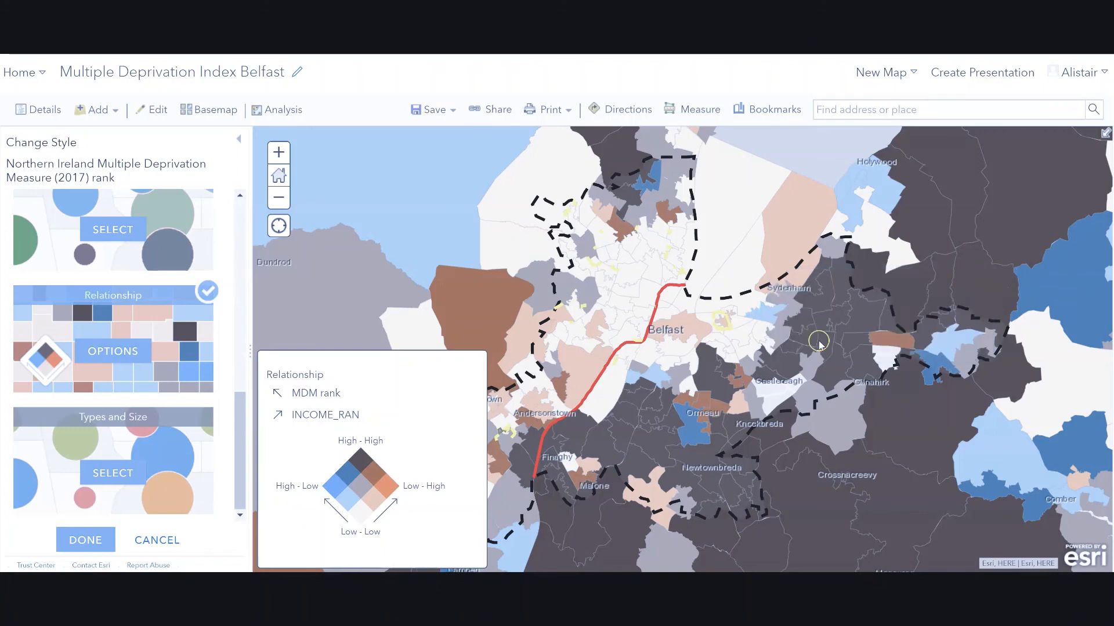
click(656, 376)
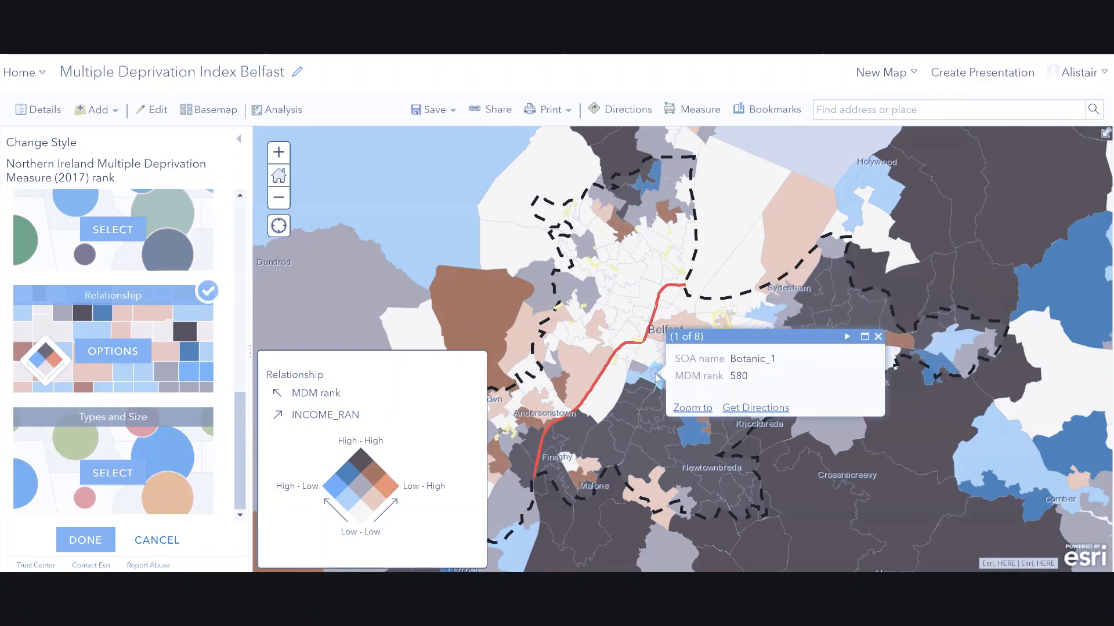
click(880, 334)
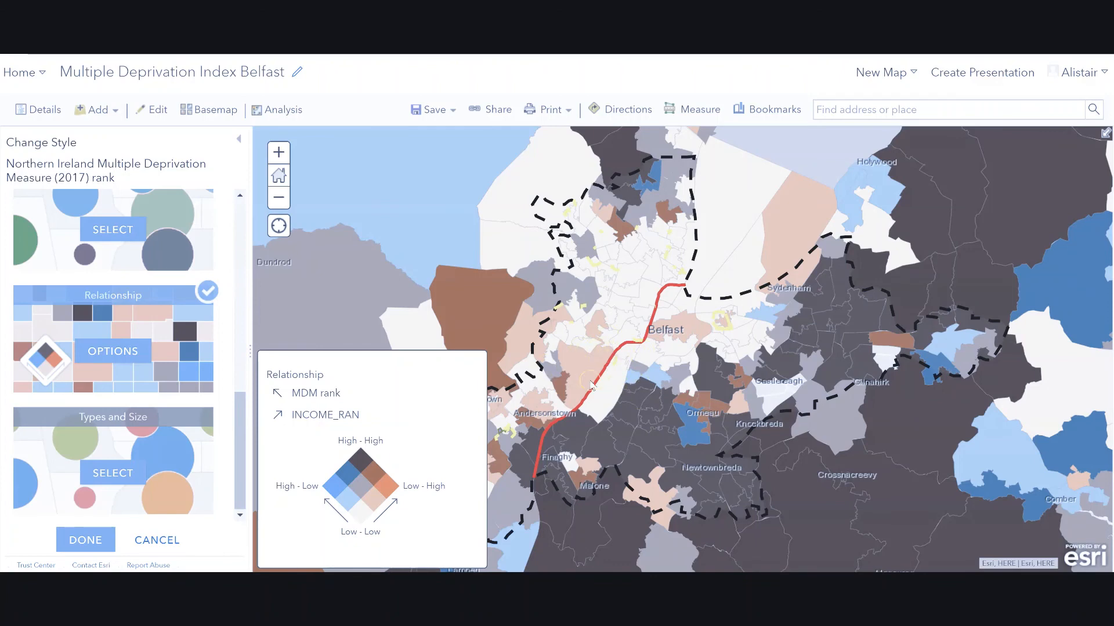
drag(578, 377, 611, 388)
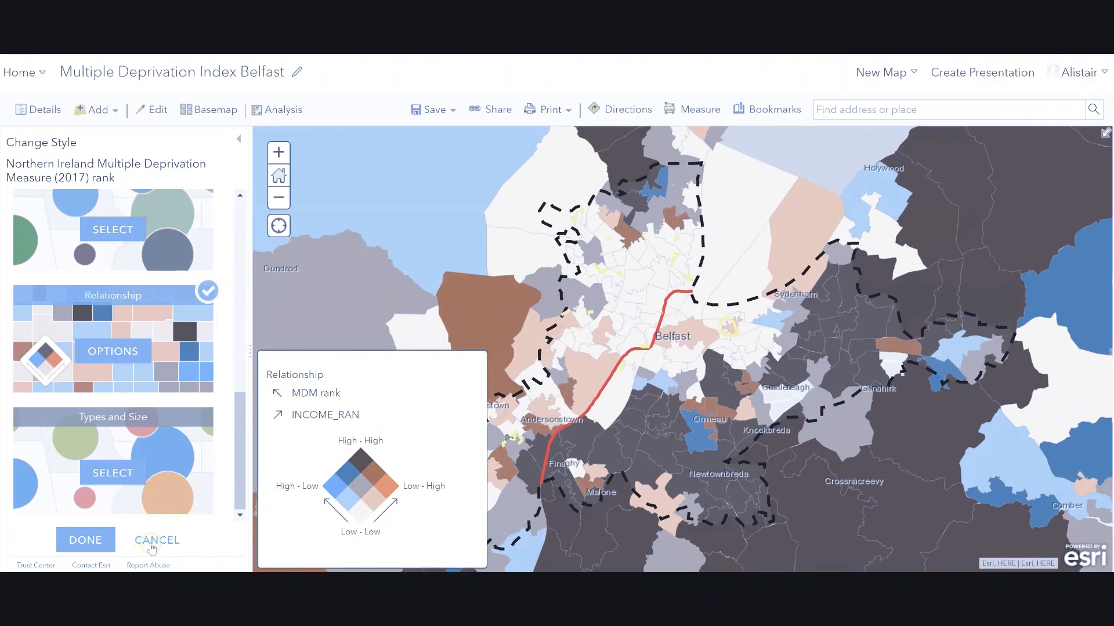